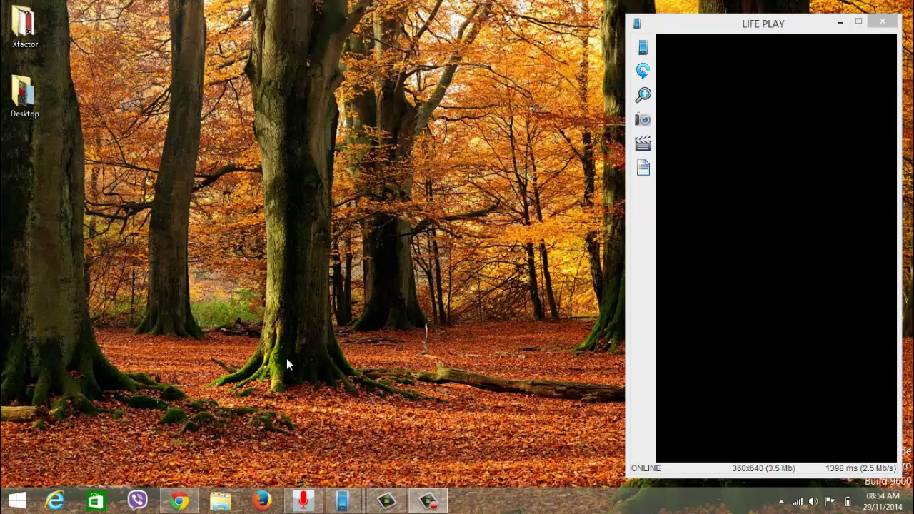
Step: Browse the Windows 8.1 Start screen, then hide the browser to show the desktop
mouse_move(178, 506)
key("super")
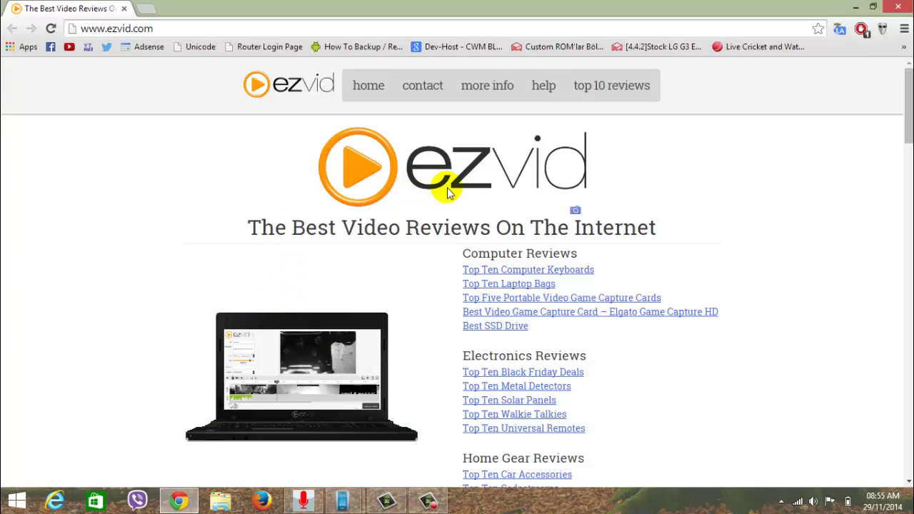
scroll(469, 178, "down", 2)
scroll(469, 179, "up", 1)
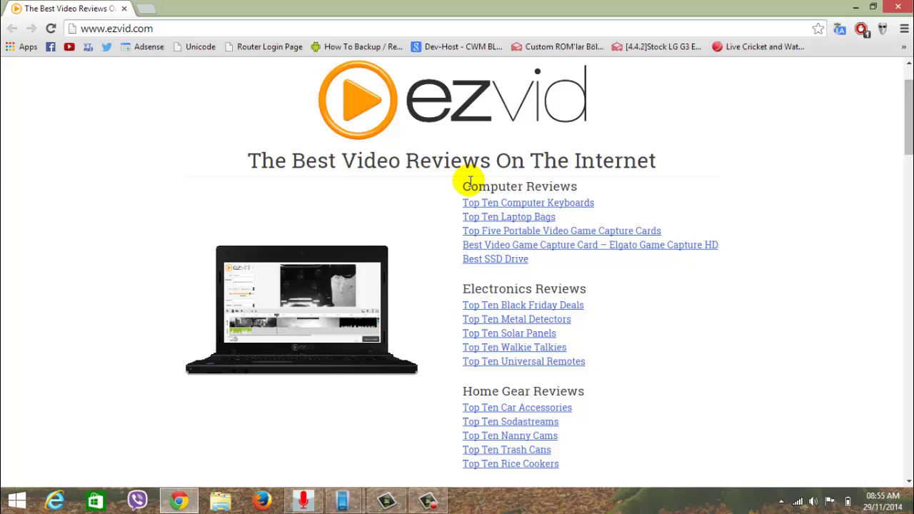
scroll(469, 179, "down", 9)
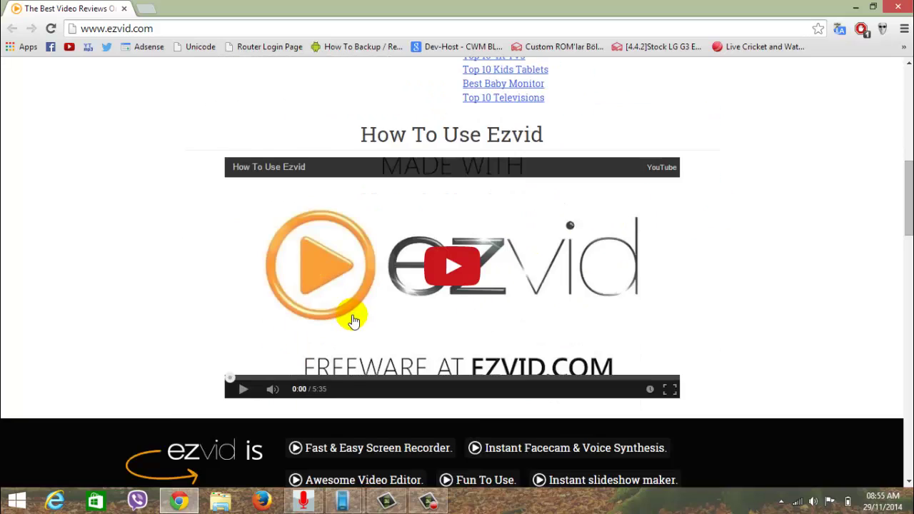
scroll(297, 327, "down", 1)
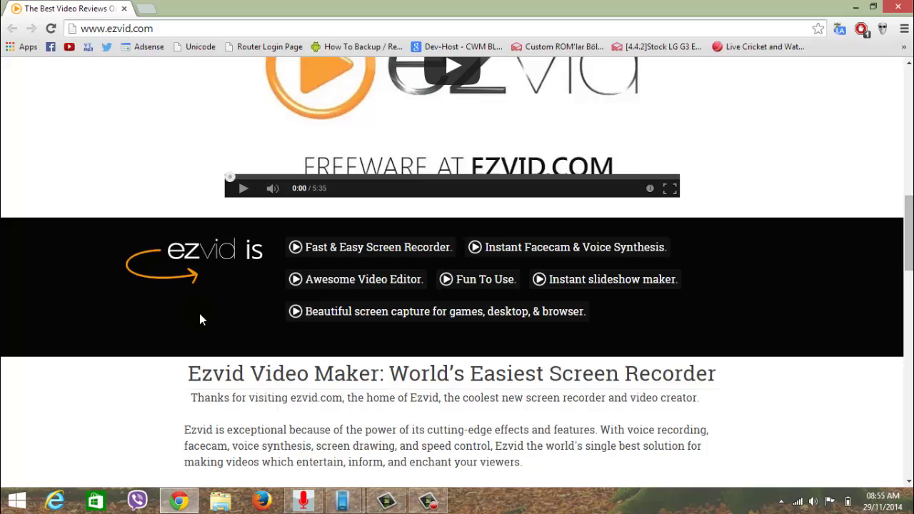
scroll(201, 314, "down", 10)
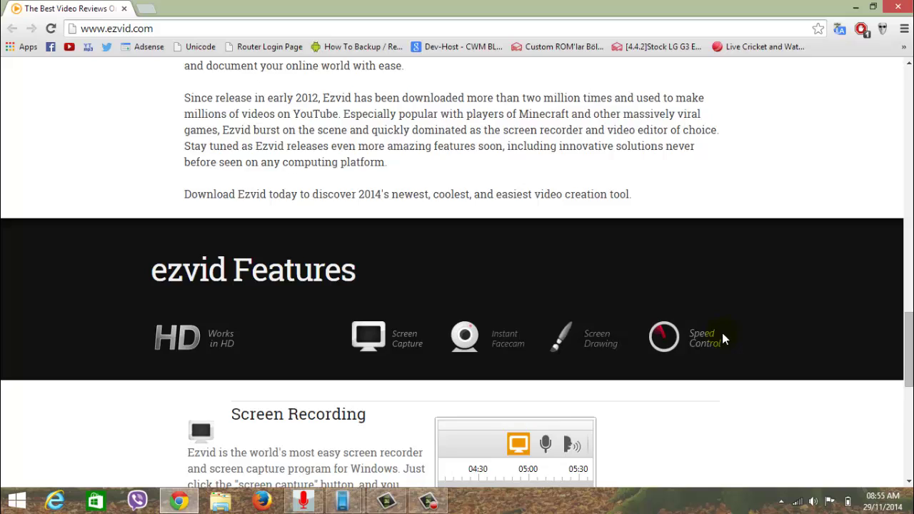
scroll(722, 335, "down", 6)
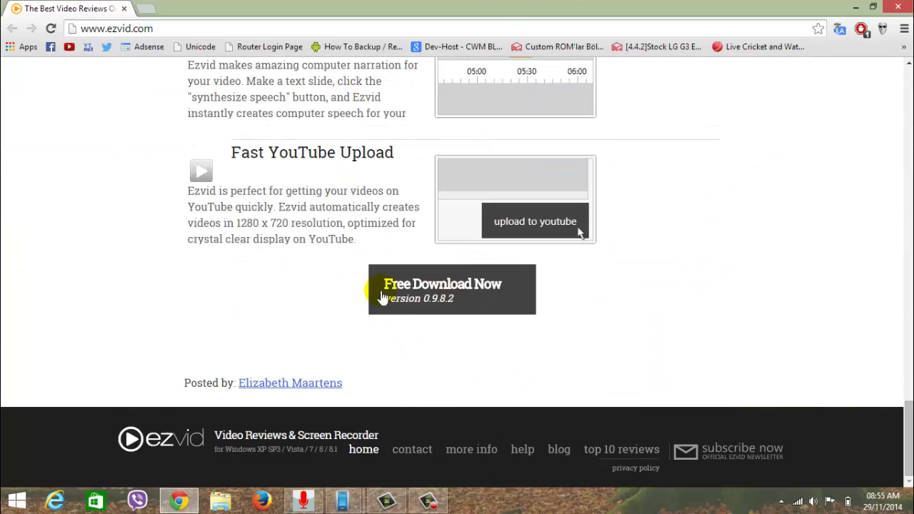
scroll(373, 278, "up", 1)
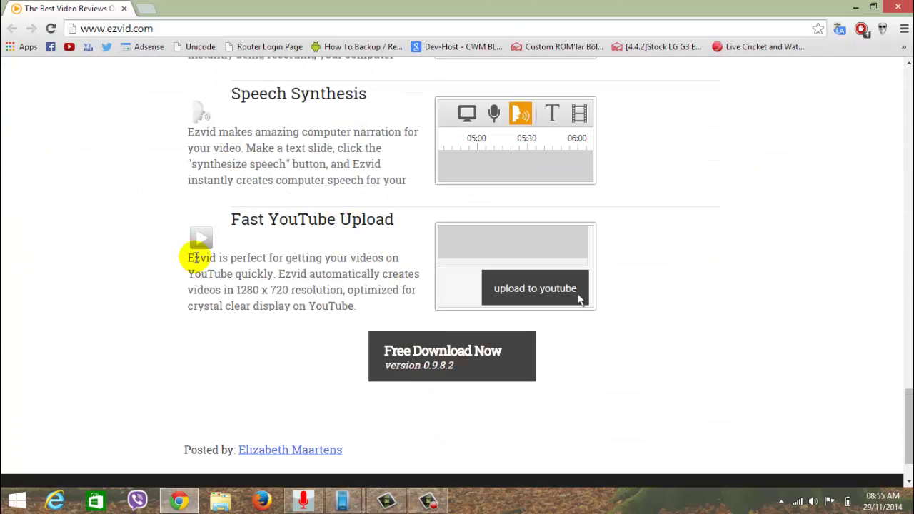
scroll(297, 207, "up", 6)
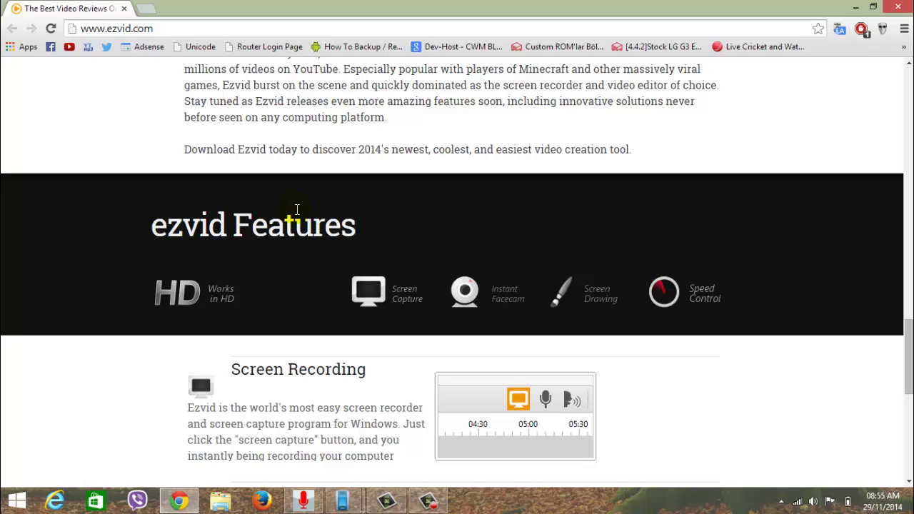
left_click(854, 8)
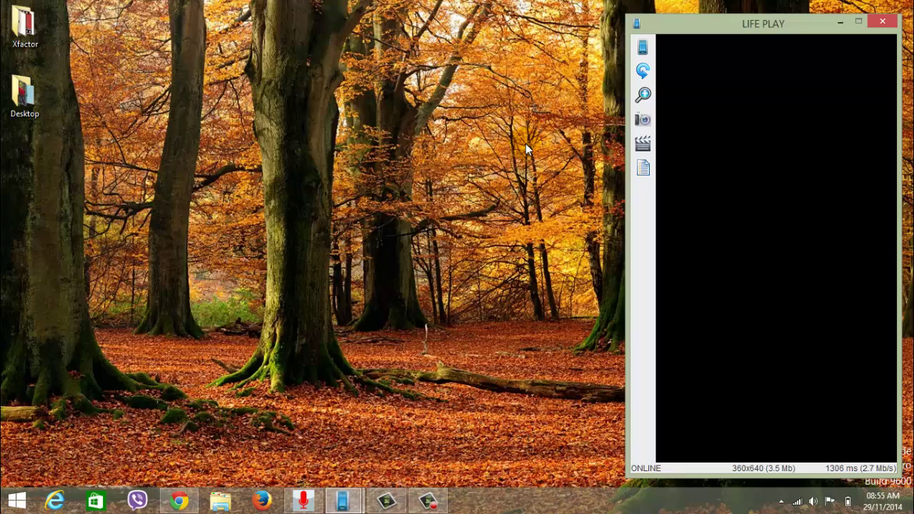
Step: Search 'ez' from Start to launch the ezvid0982d installer and move its window up-left
key("super")
type("e")
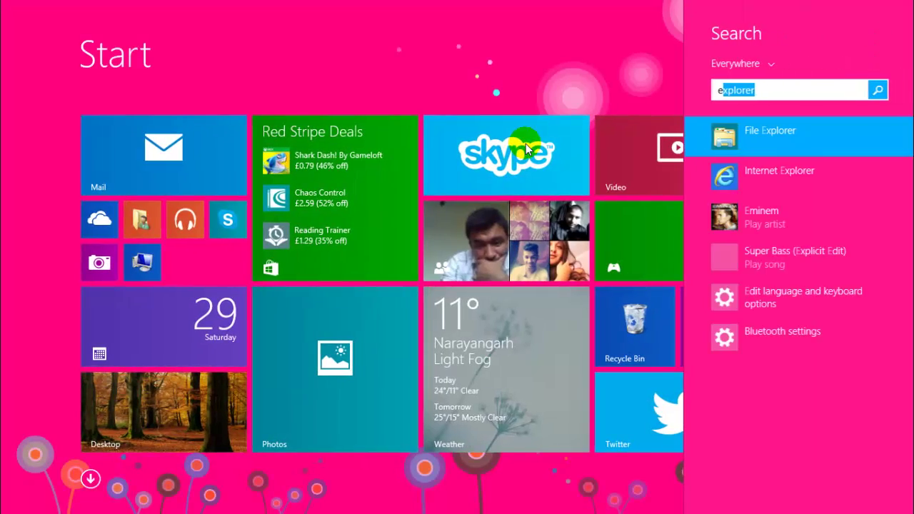
type("z")
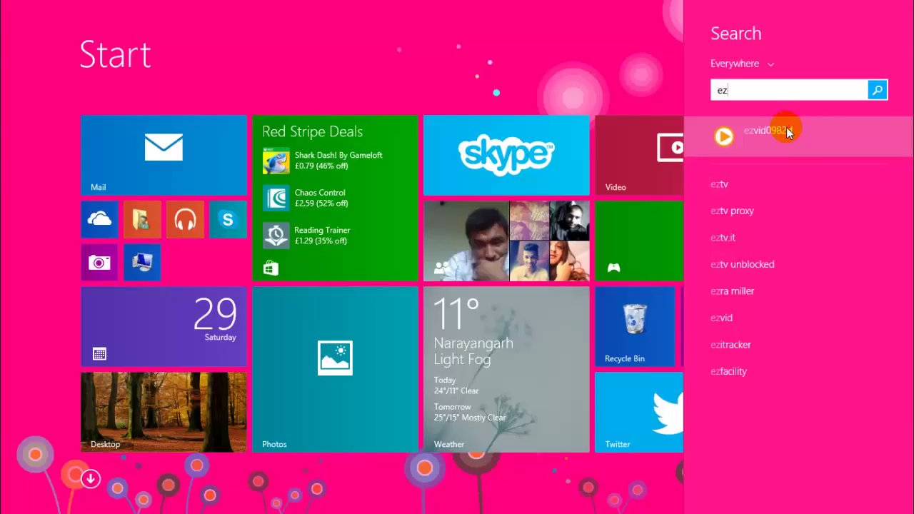
left_click(786, 127)
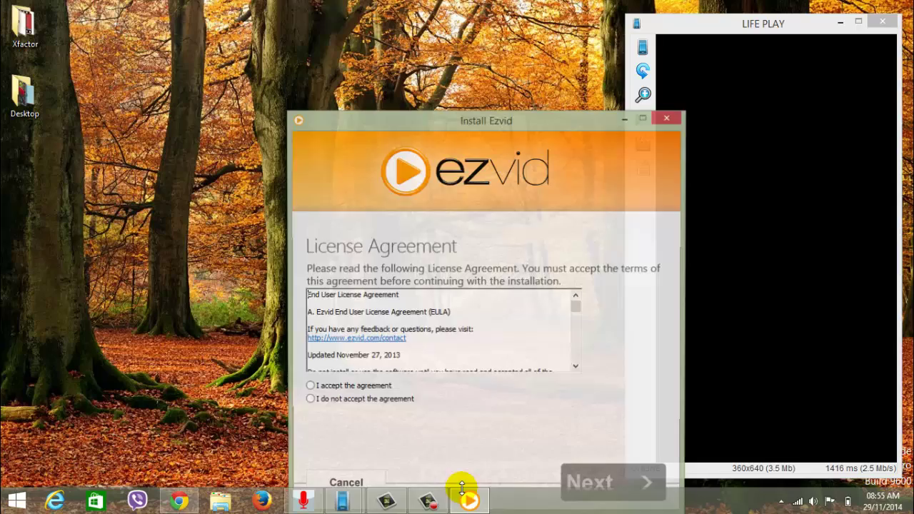
left_click_drag(499, 124, 413, 40)
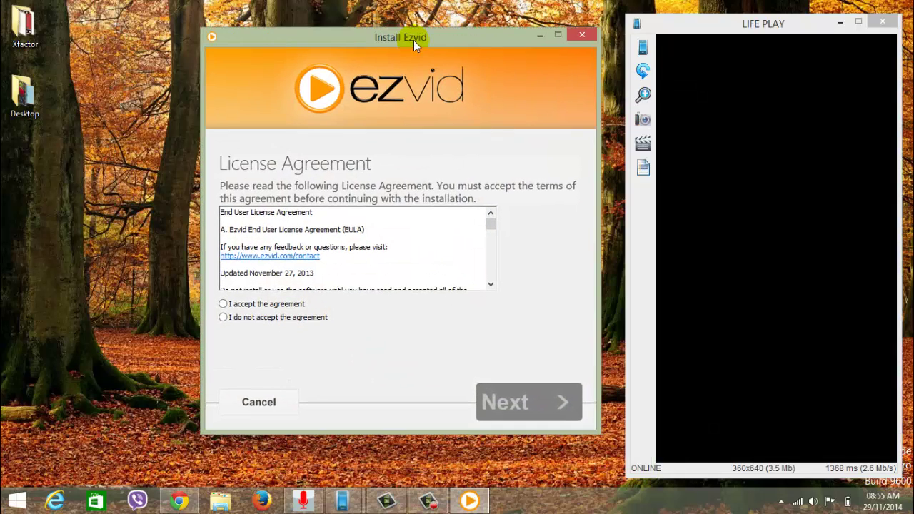
Step: Search 'ez' again and open the ezvid0982d file location in Downloads\Programs
key("super")
type("ez")
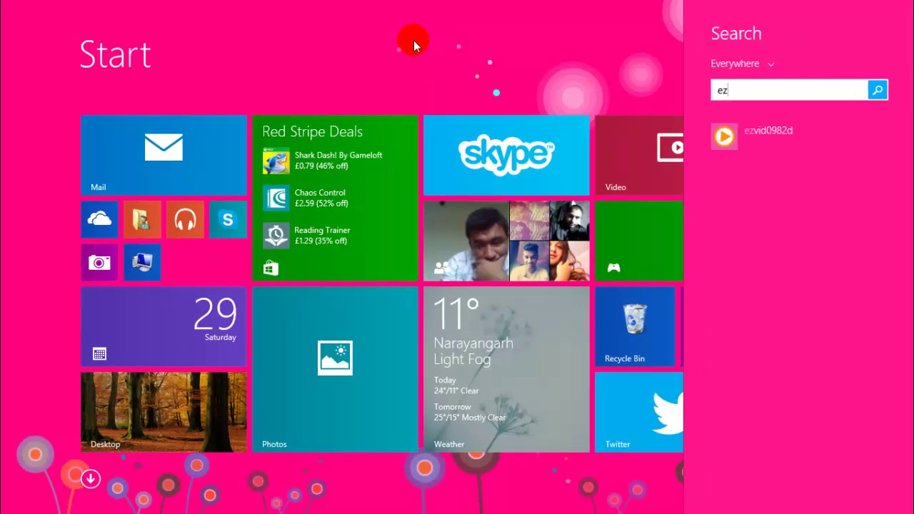
right_click(840, 122)
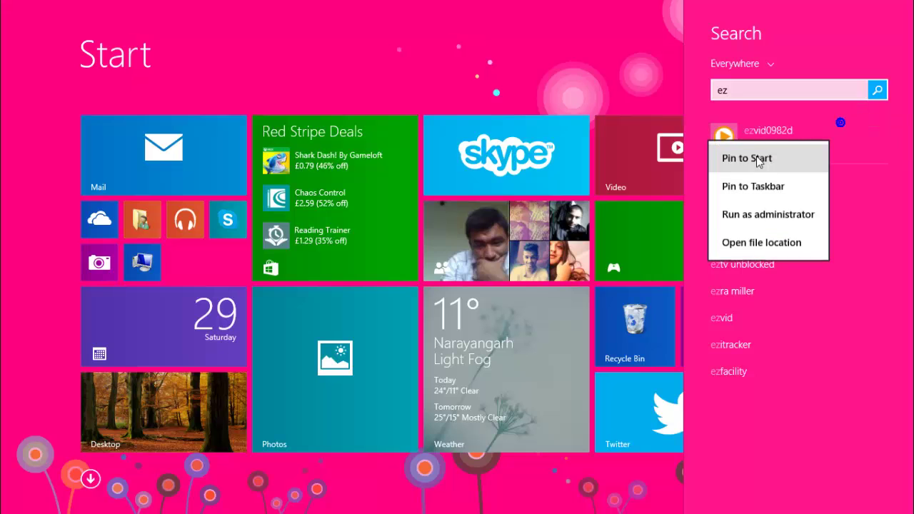
left_click(760, 242)
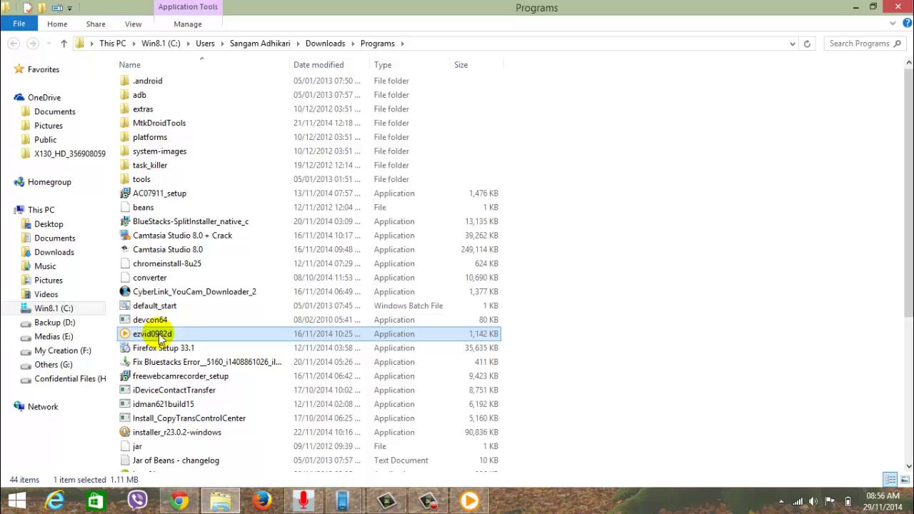
Step: View the ezvid0982d file's properties (Ezvid Setup, 1.11 MB), then close them
key("alt+Return")
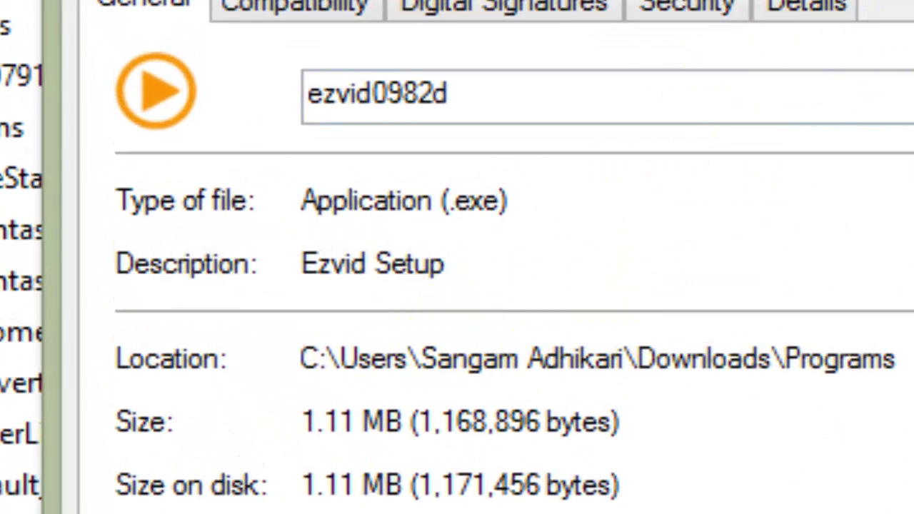
key("Escape")
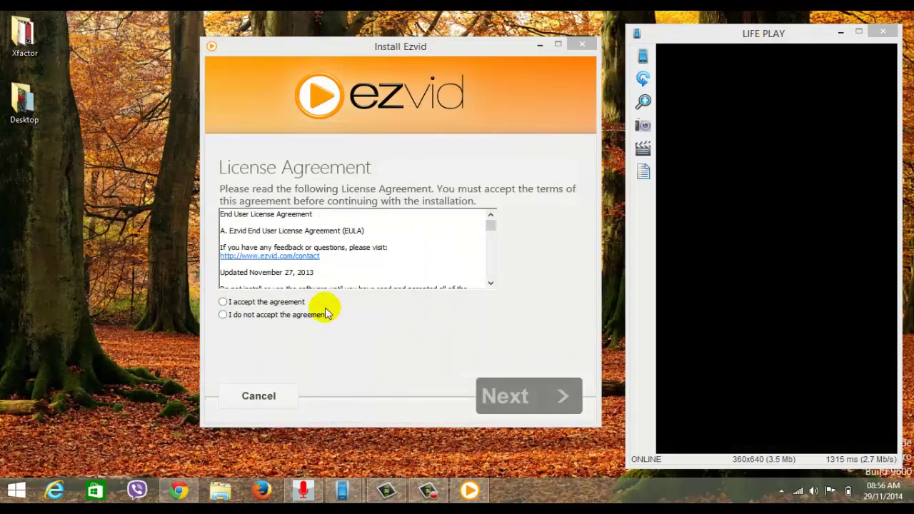
Step: Accept the Ezvid license and step through Voice Recording and Project Management to start the download
left_click(275, 302)
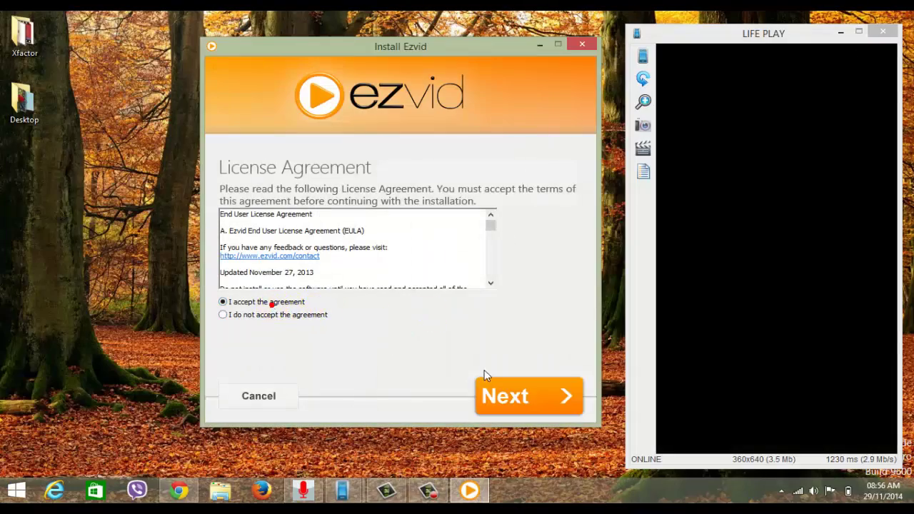
left_click(509, 397)
left_click(512, 401)
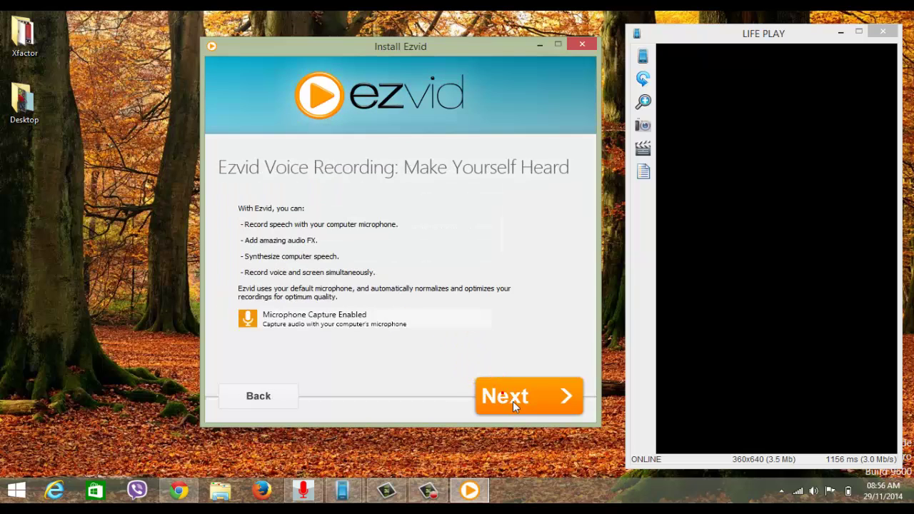
left_click(513, 401)
left_click(513, 402)
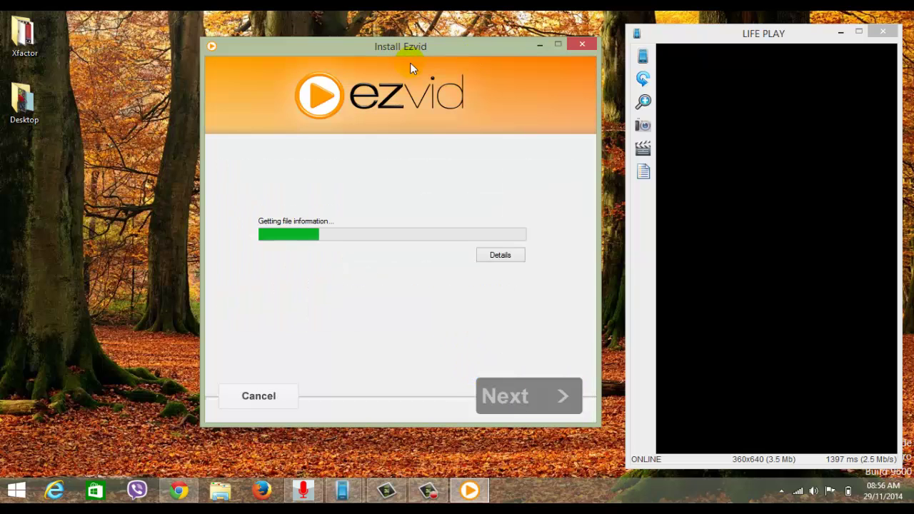
left_click_drag(402, 44, 359, 40)
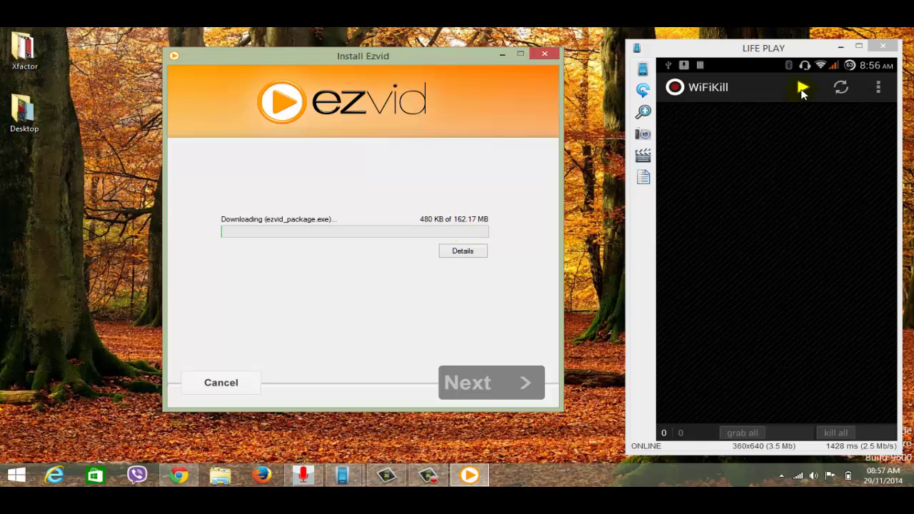
Step: Start WiFiKill's network scan in the Life Play mirror
left_click(801, 91)
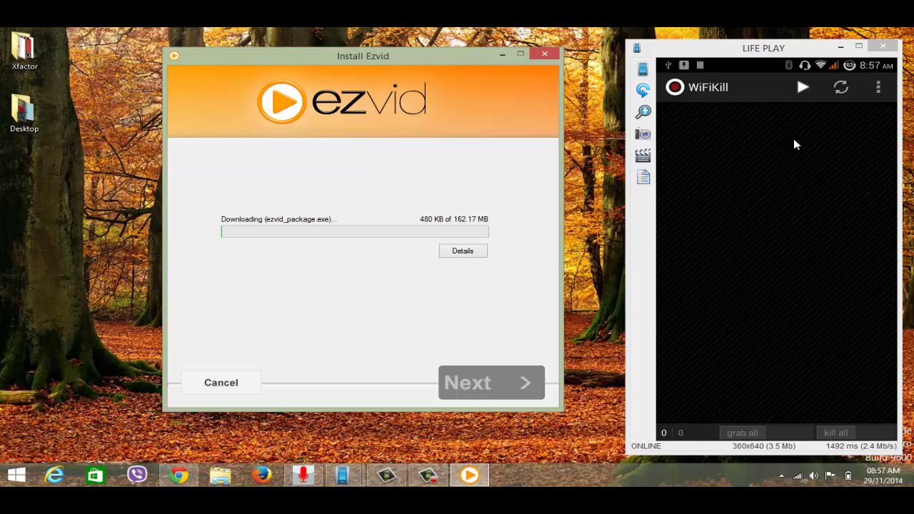
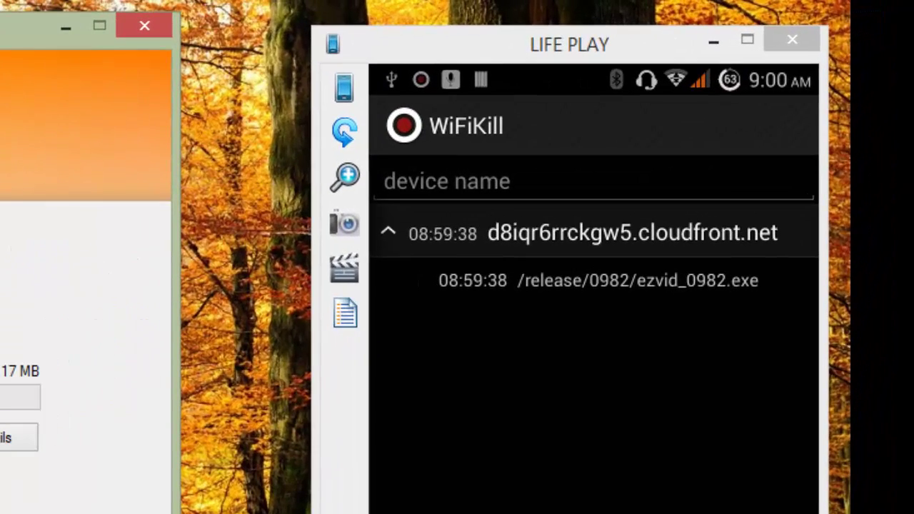
Step: Open the captured cloudfront.net request for /release/0982/ezvid_0982.exe to bring up the app chooser
left_click(599, 280)
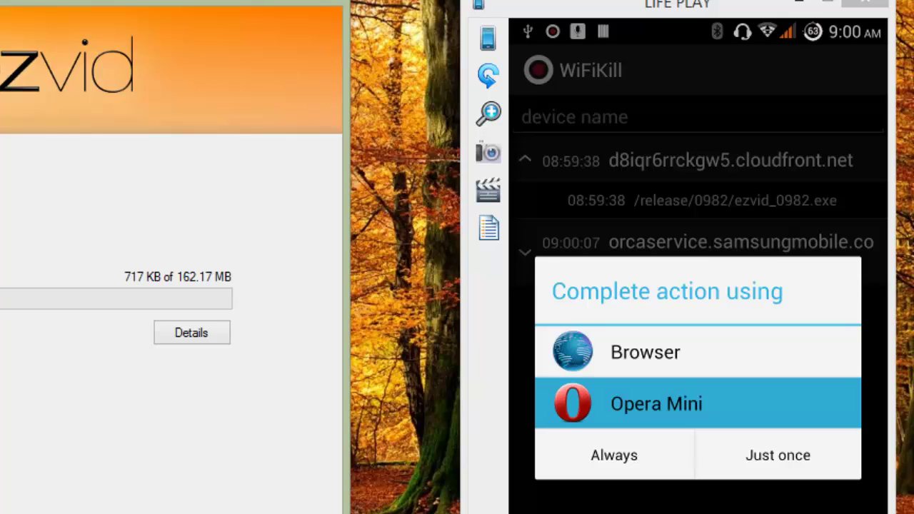
Step: Save the 162.1 MB ezvid_0982.exe from Opera Mini's Download File dialog
mouse_move(84, 513)
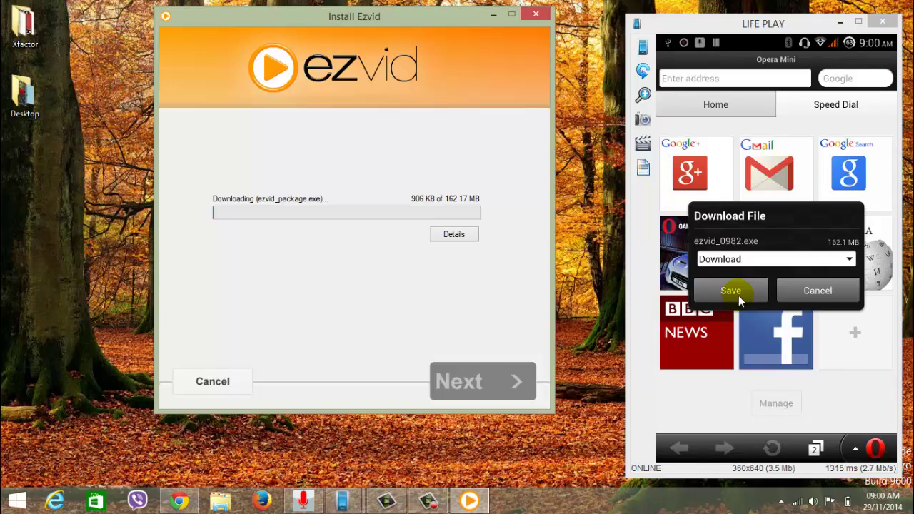
left_click(738, 296)
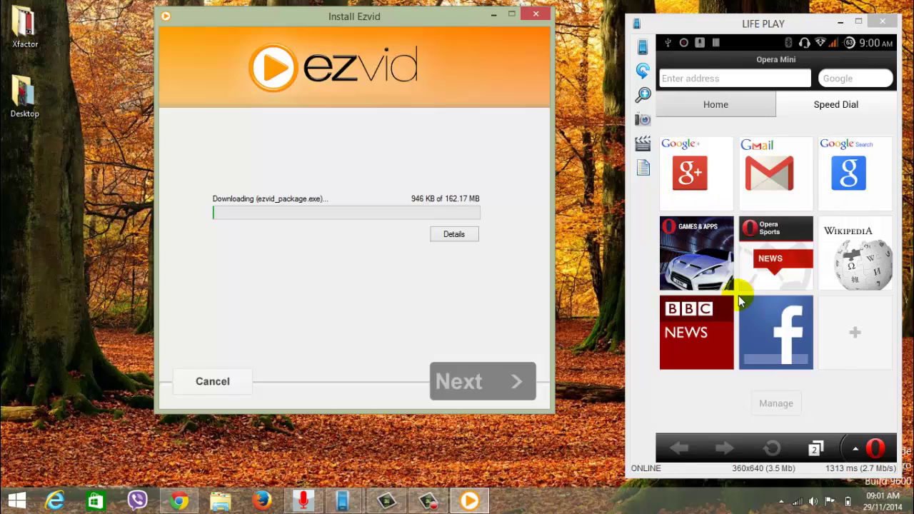
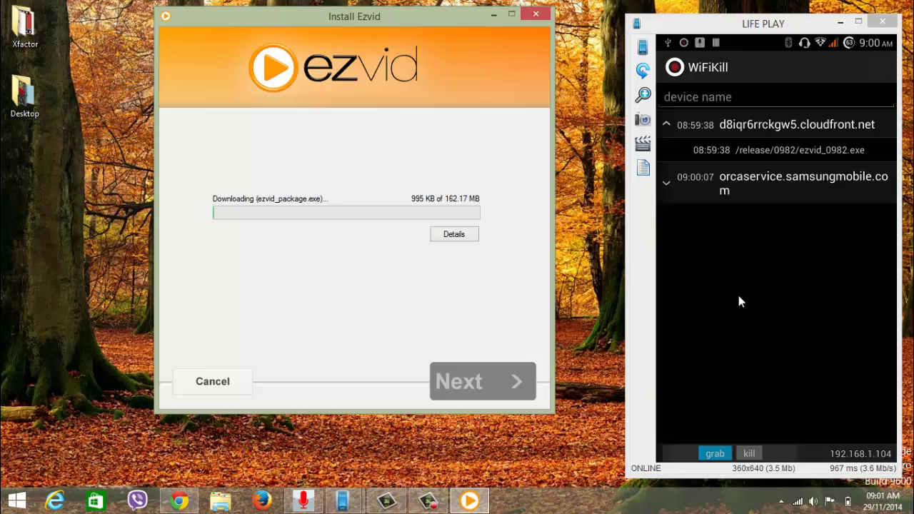
Step: Open the captured /release/0982/ezvid_0982.exe request from WiFiKill in Opera Mini
left_click(738, 296)
left_click(738, 297)
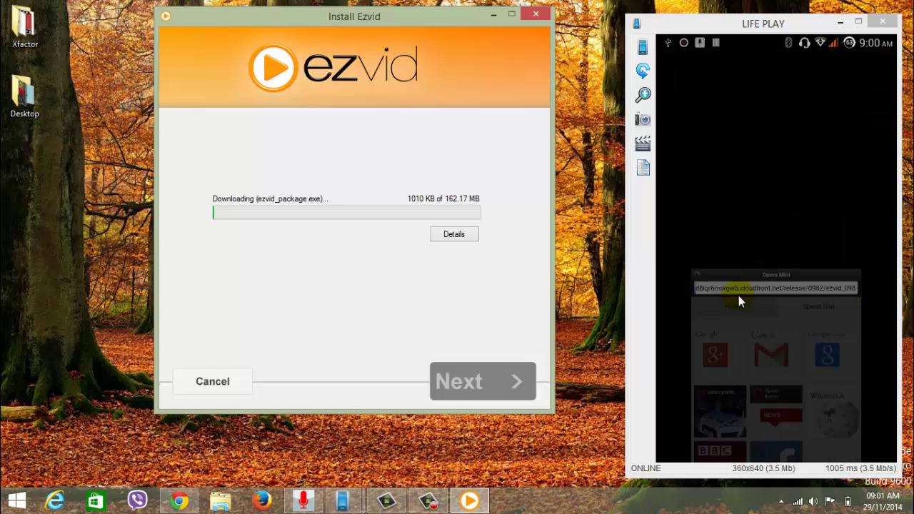